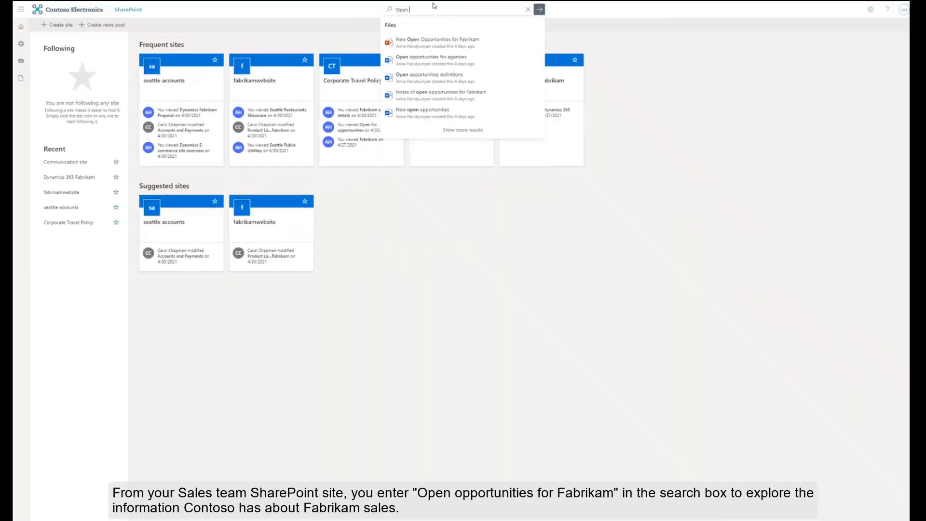
Search SharePoint for "Open opportunities for Fabrikam" and open "Ready to buy product SKU E Series" from the full Dynamics 365 results
text(rtunities for Fabrikam)
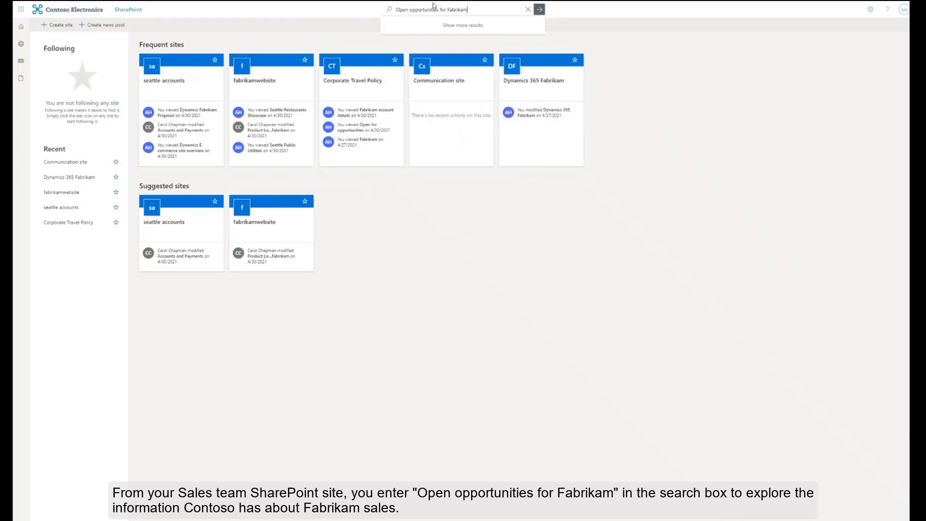
key(Return)
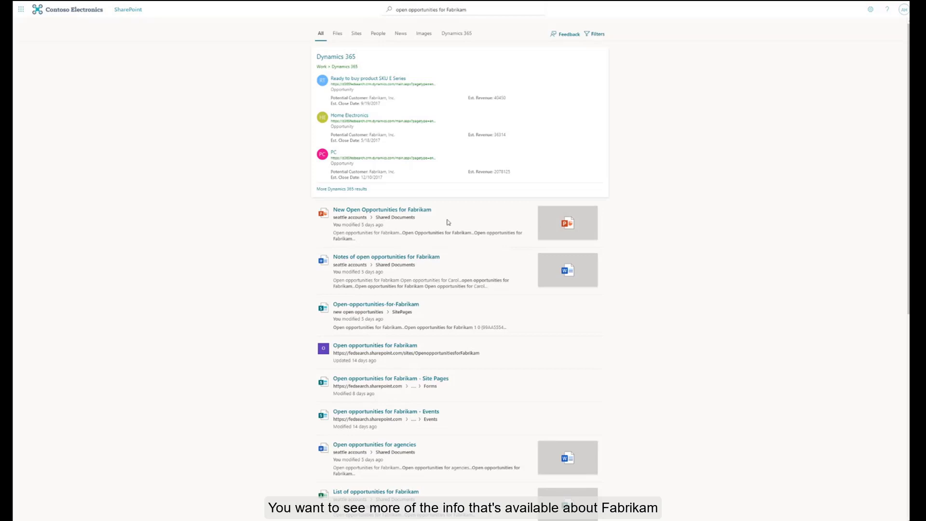
click(354, 191)
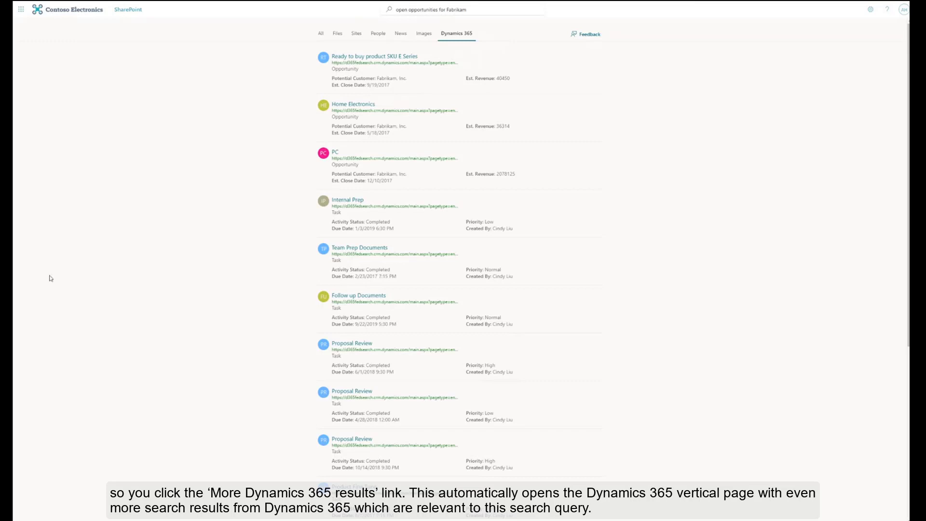
click(392, 56)
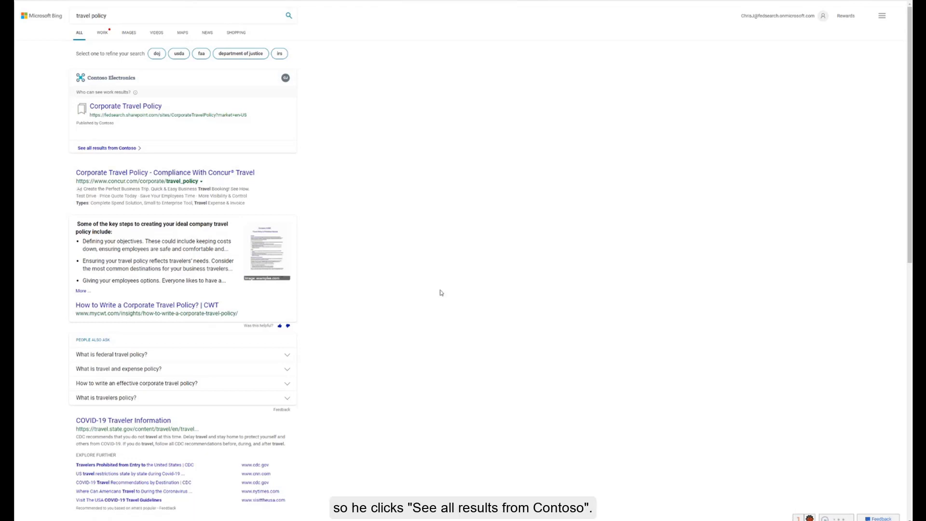
Switch to Bing's full Contoso work results and search for "what are the accounts in Seattle", expanding the Dynamics 365 matches
click(111, 150)
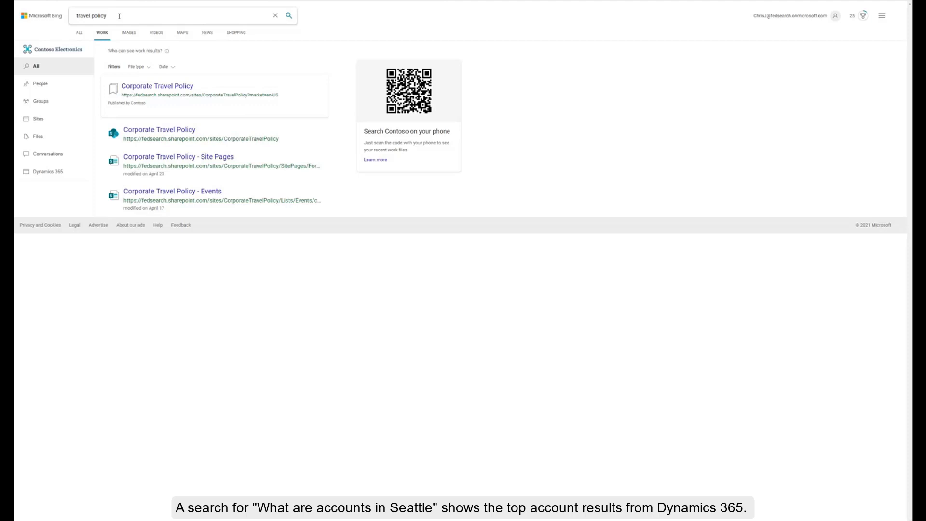
drag(121, 17, 68, 17)
text(what are)
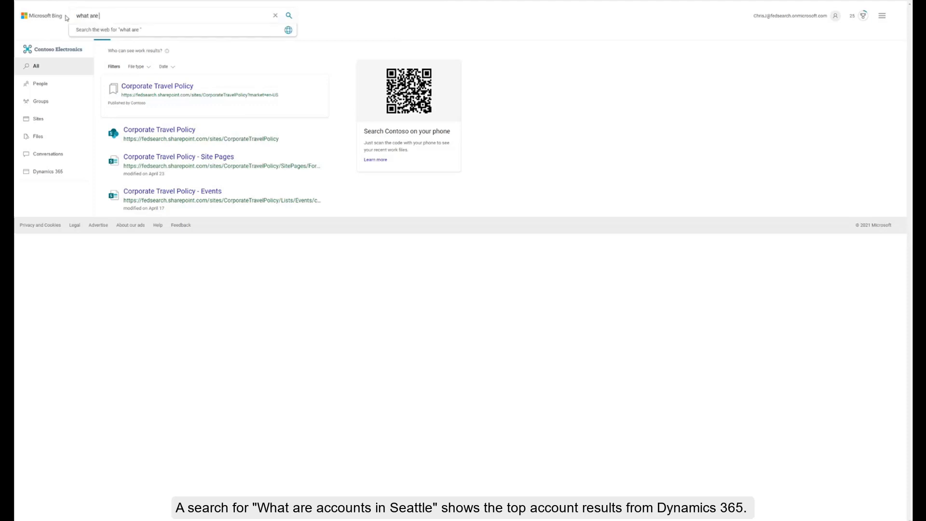
text( the accounts in Seattle)
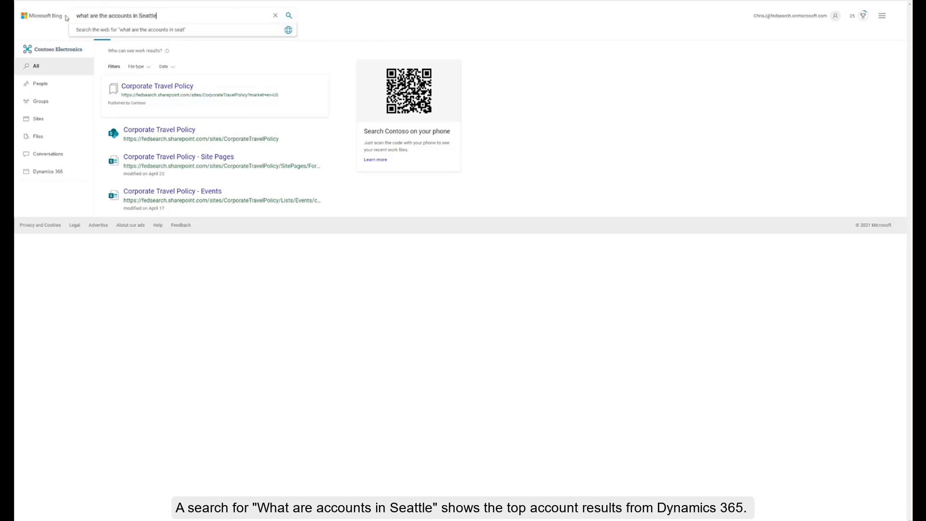
key(Return)
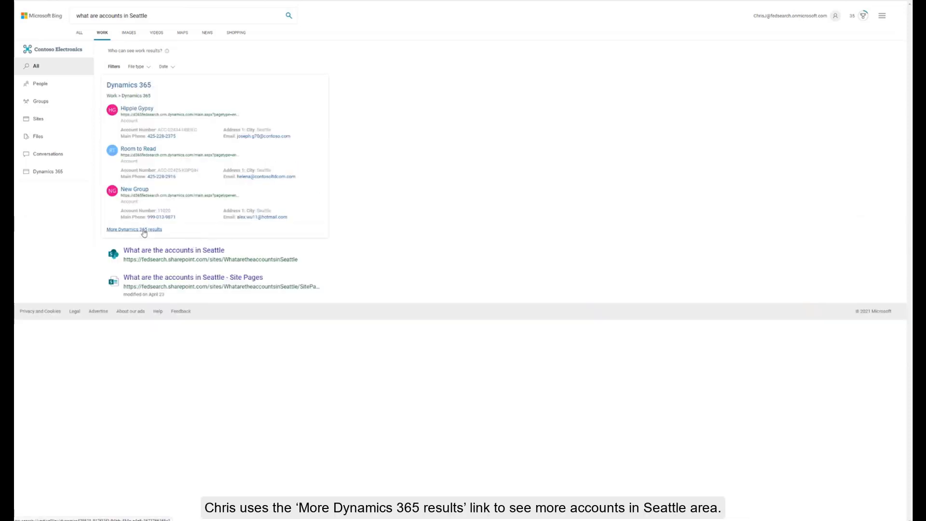
click(144, 230)
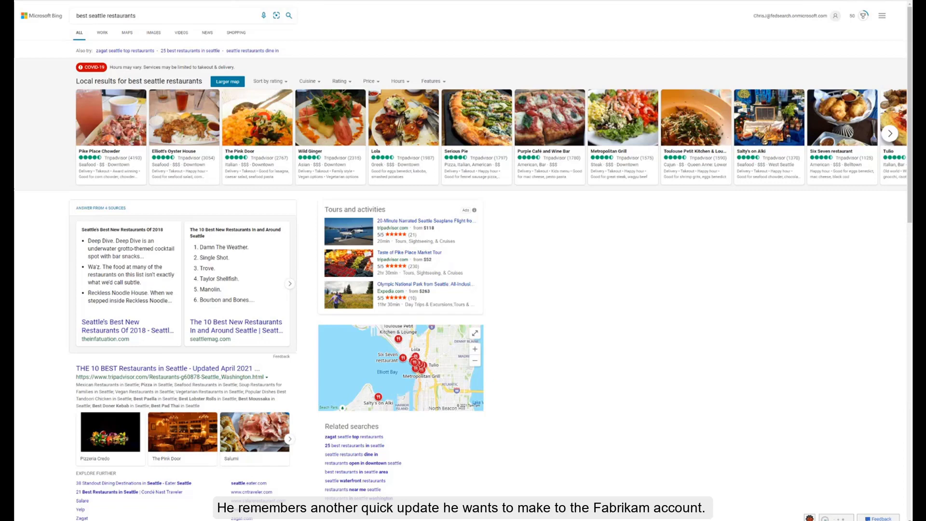
Search Bing for "d365 Fabrikam" and open the Fabrikam, Inc. account from the Contoso Dynamics 365 results
click(77, 14)
key(ctrl+a)
key(BackSpace)
text(d)
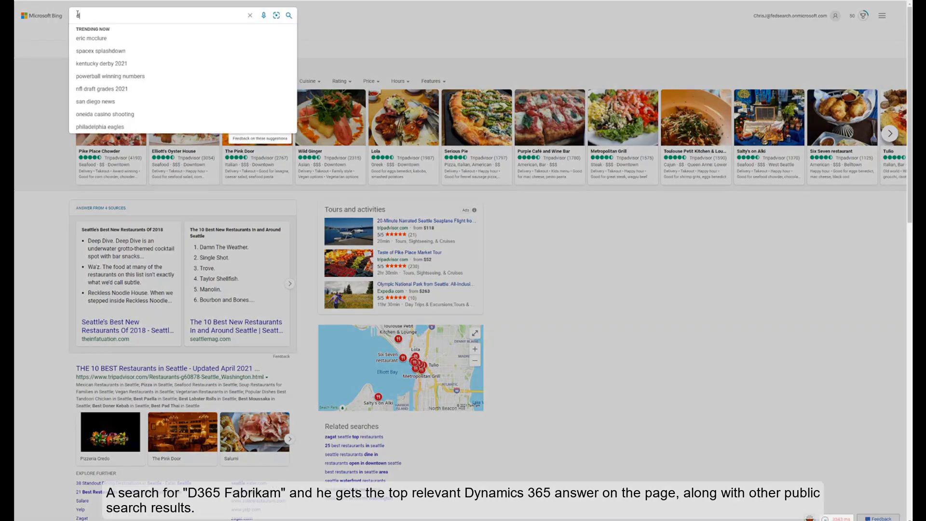
text(365 Fabrikam)
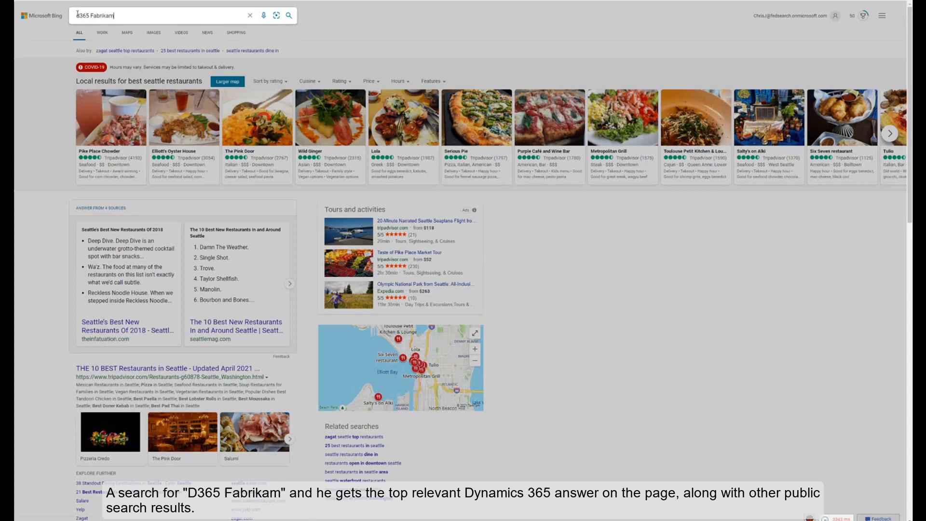
key(Return)
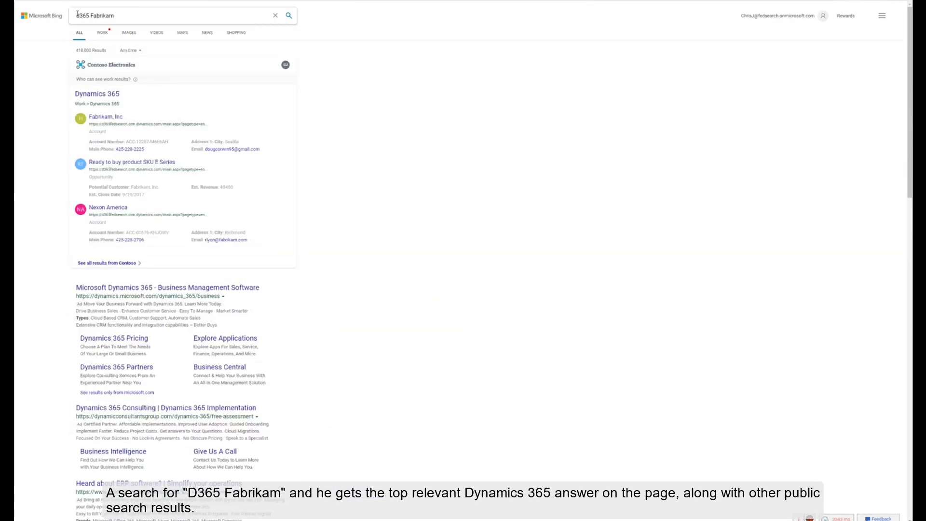
click(106, 117)
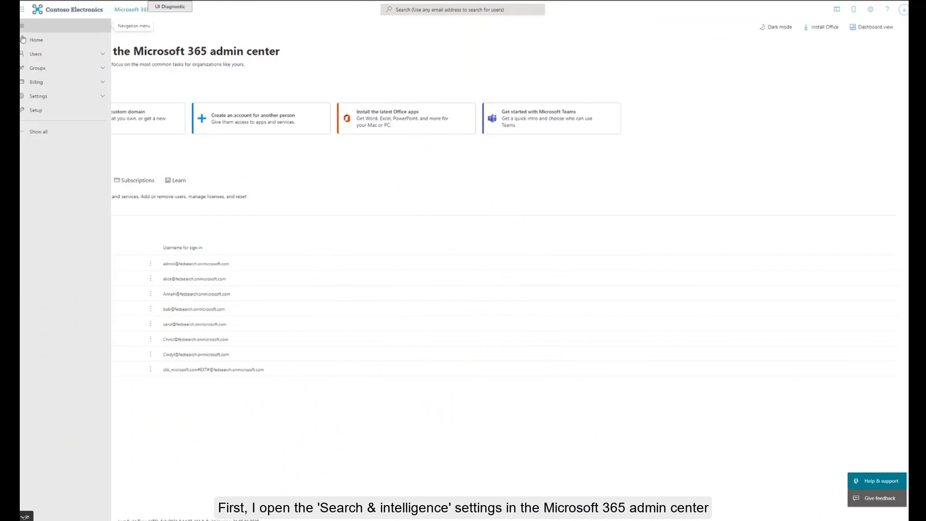
Open the data sources page of the Search & intelligence settings in the Microsoft 365 admin center
click(43, 98)
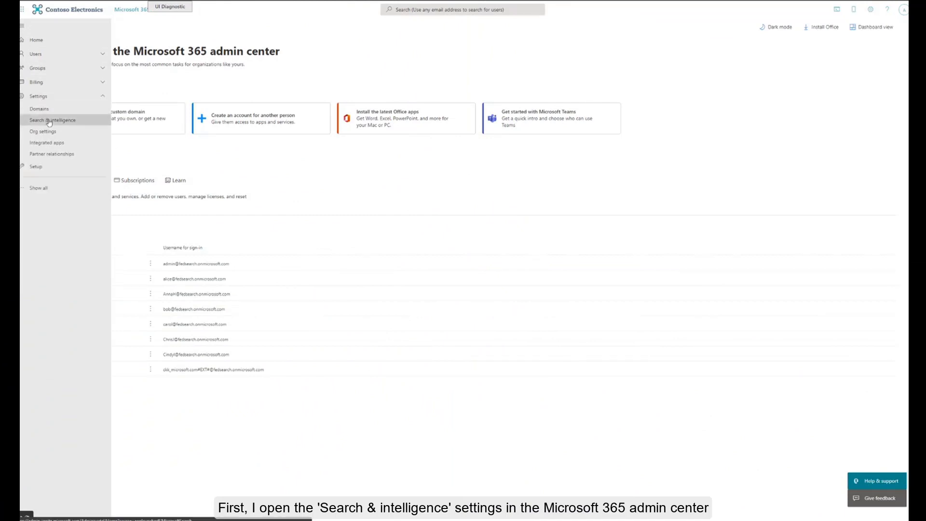
click(49, 121)
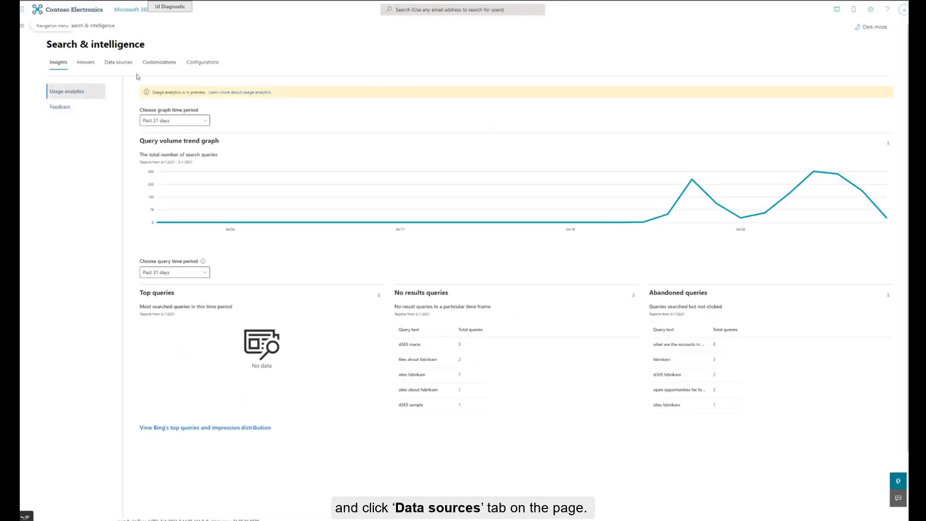
click(118, 64)
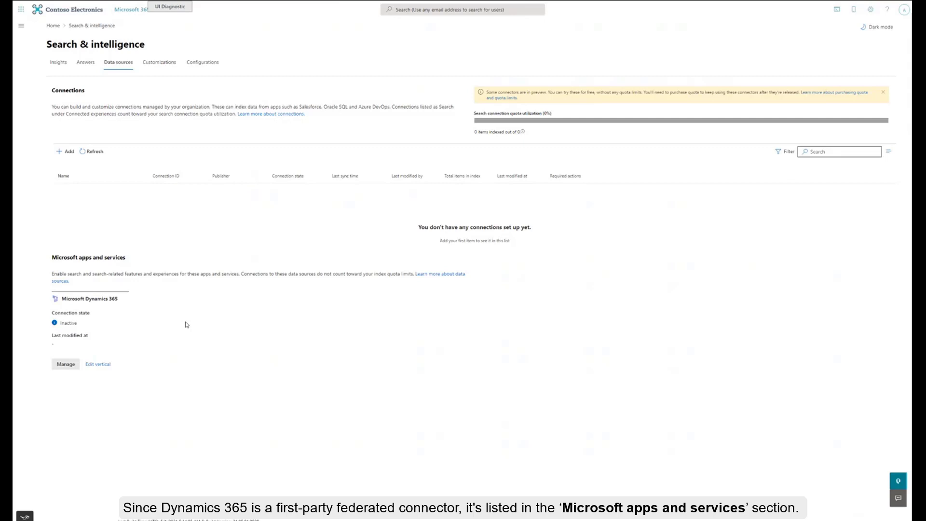
Enable the Microsoft Dynamics 365 connection for the organization with endpoint D365FedSearch and connection ID D365BuildDemo
click(63, 367)
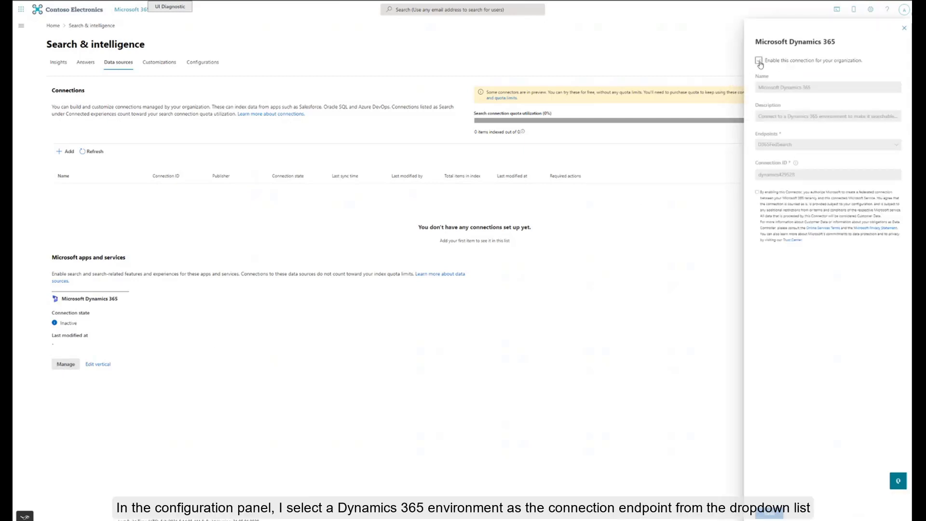
click(759, 62)
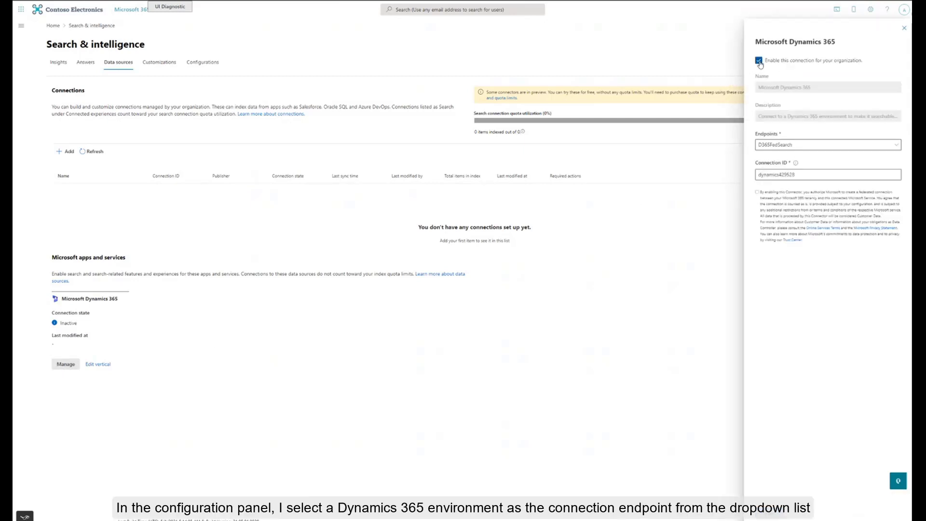
click(801, 146)
click(800, 155)
double_click(763, 174)
text(D)
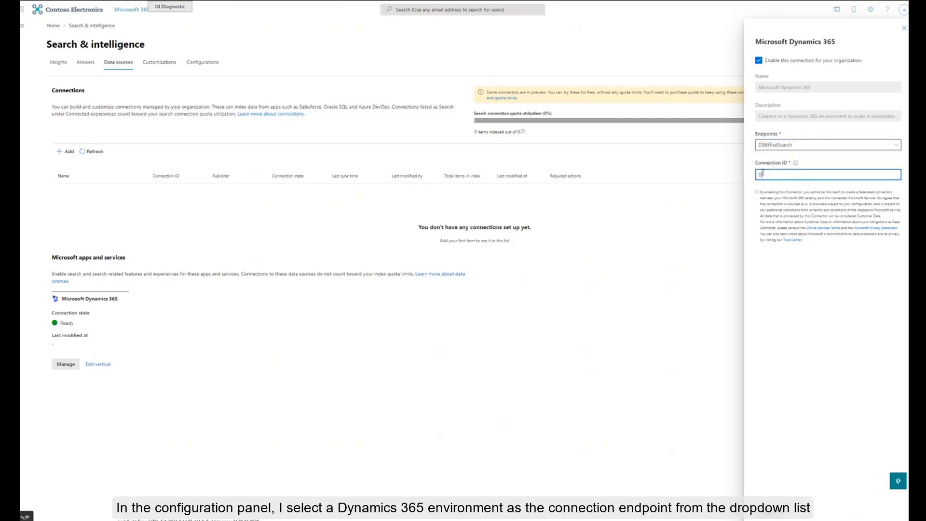
text(365BuildDemo)
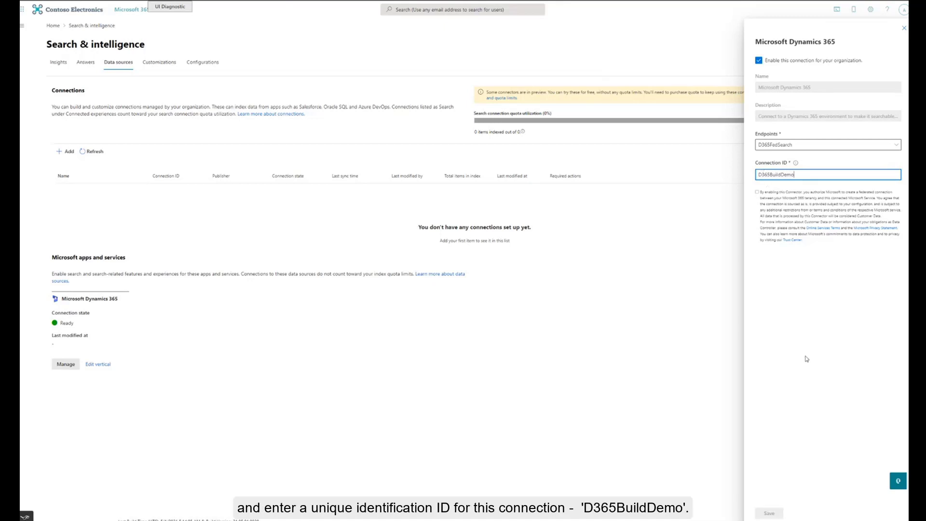
Consent to the connector's authorization terms, then save the Dynamics 365 connection and close its configuration
click(757, 193)
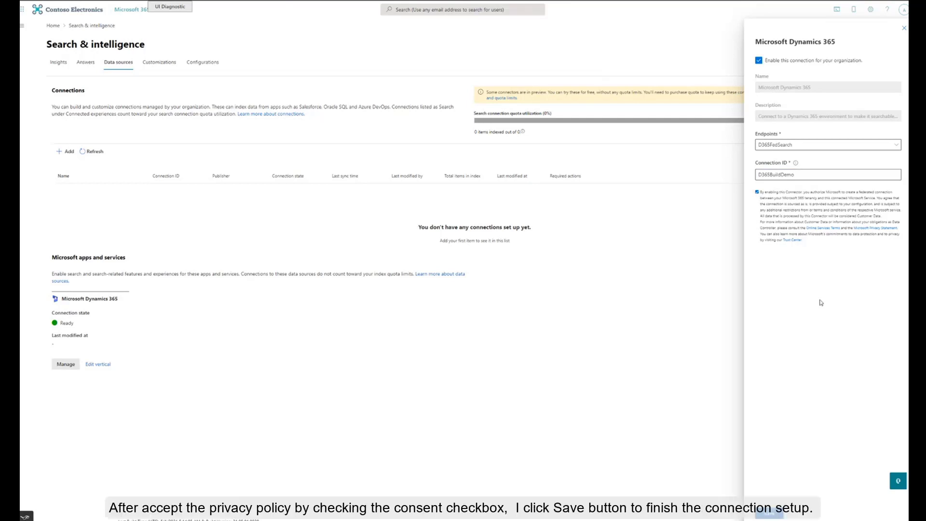
click(769, 513)
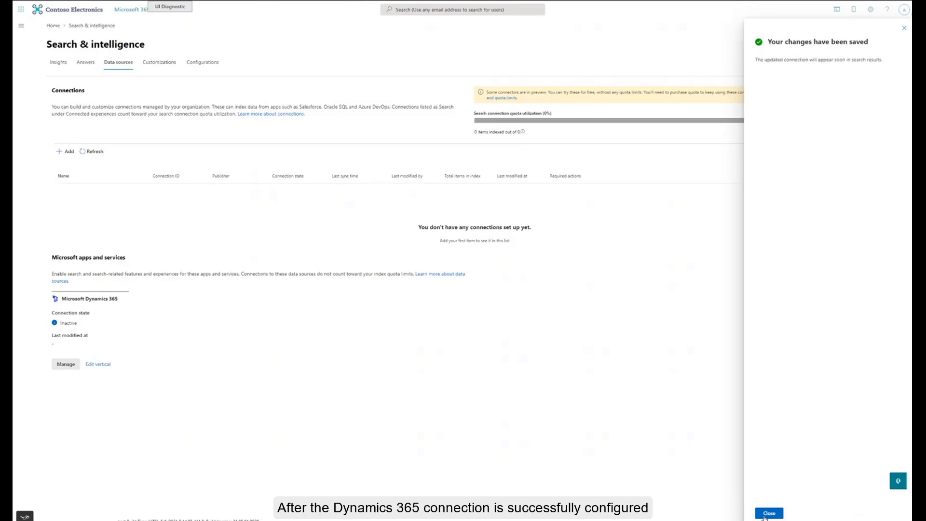
click(766, 514)
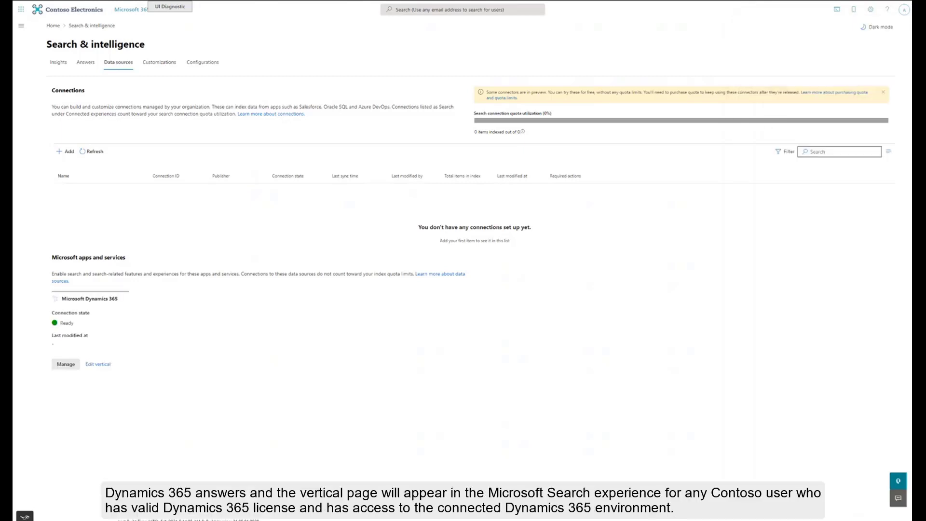